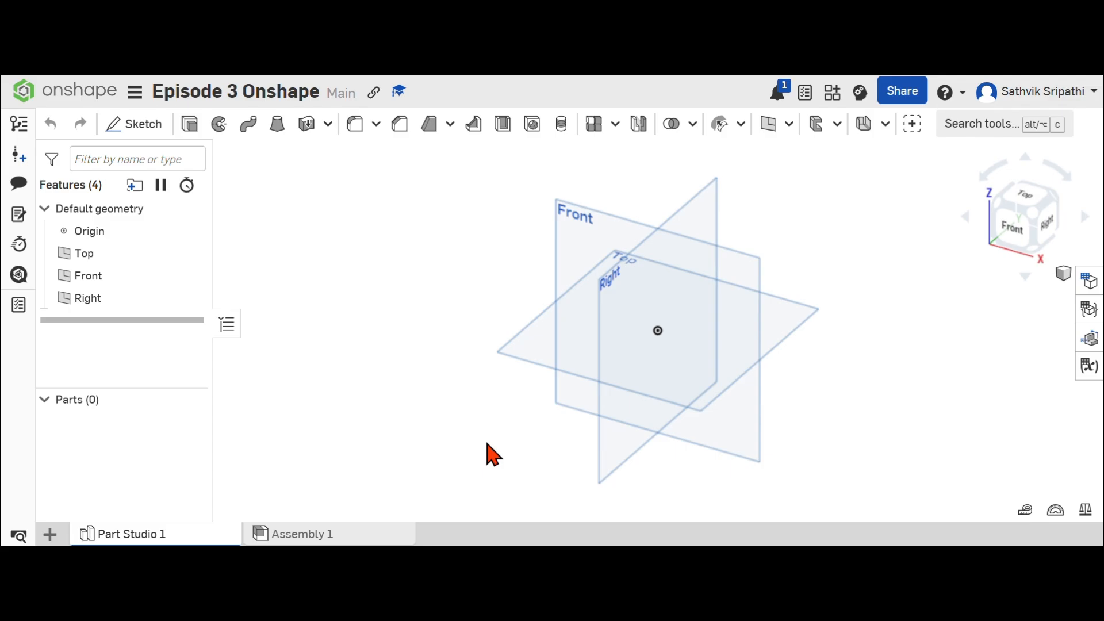
Examine the default planes from several angles and zoom levels, including the standard Right, Left and Top views
mouse_move(487, 442)
right_down()
mouse_move(424, 383)
mouse_move(476, 389)
mouse_move(530, 423)
mouse_move(487, 447)
right_up()
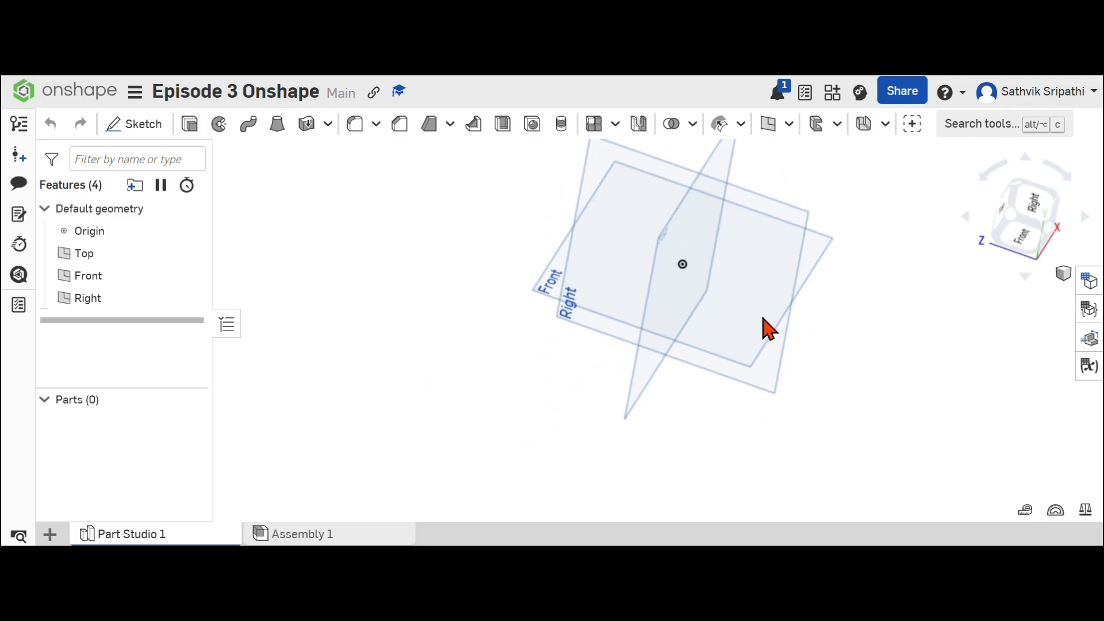
scroll(746, 288, up, 10)
scroll(746, 281, down, 10)
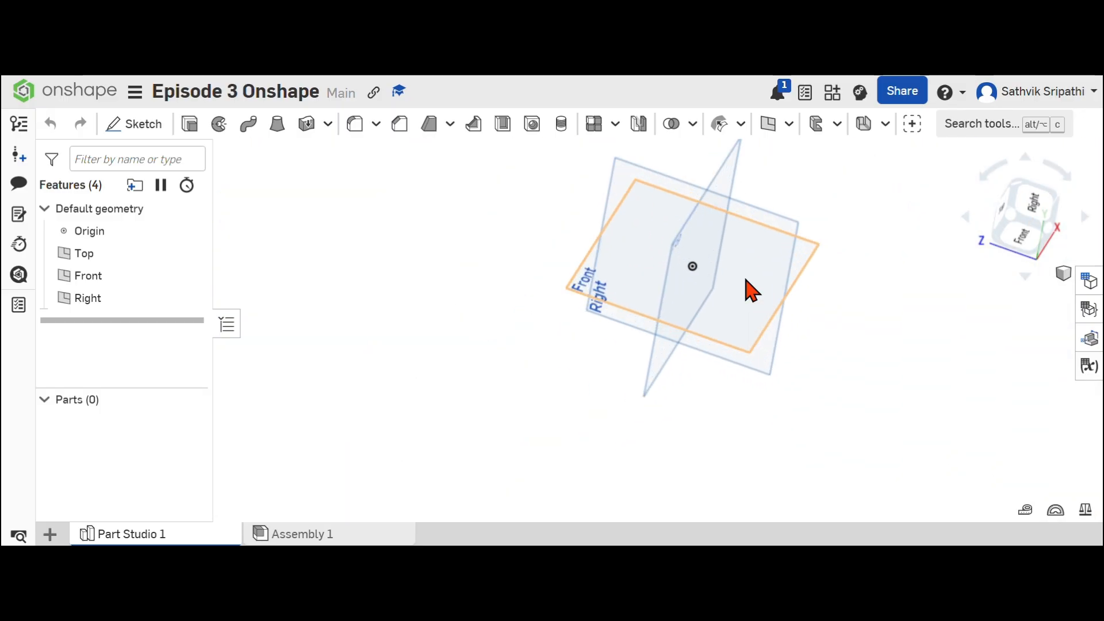
scroll(746, 280, up, 8)
scroll(746, 280, down, 8)
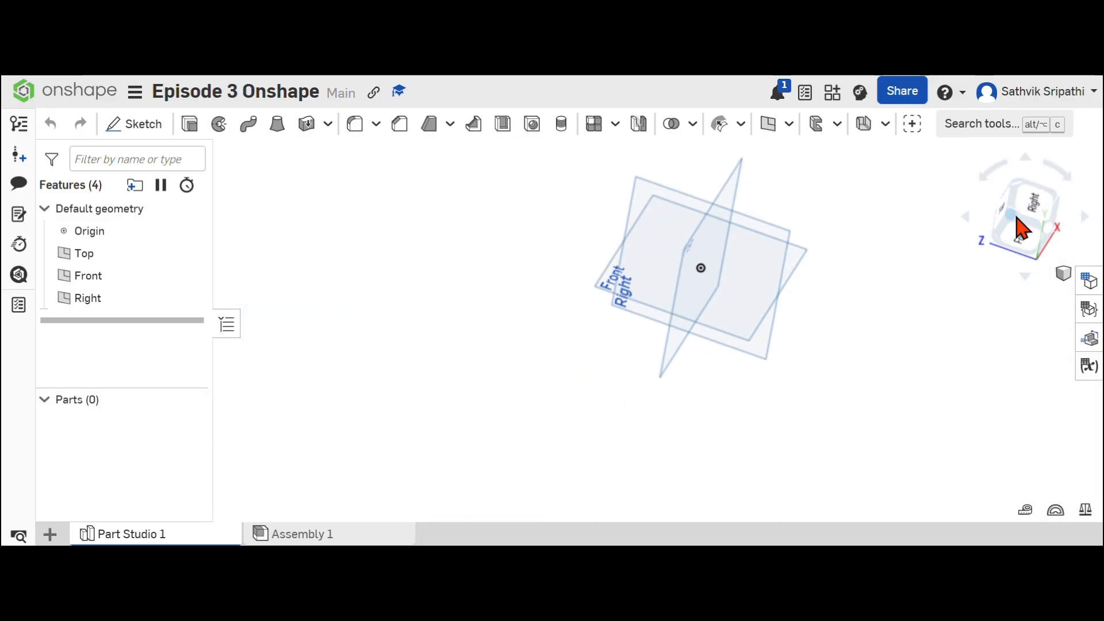
click(1022, 229)
click(1049, 235)
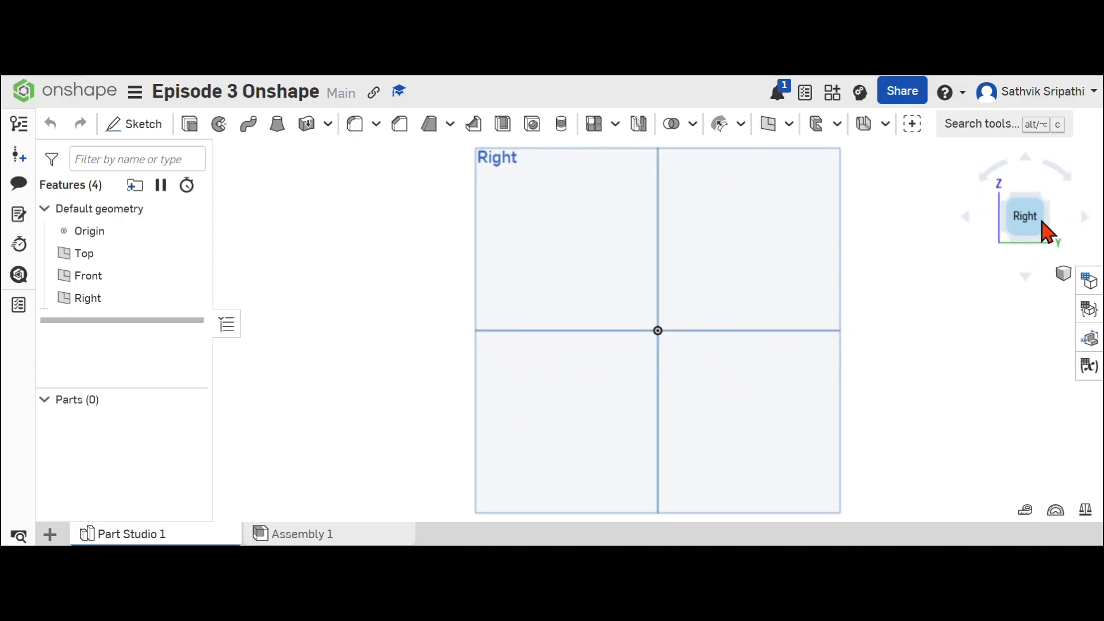
click(1029, 202)
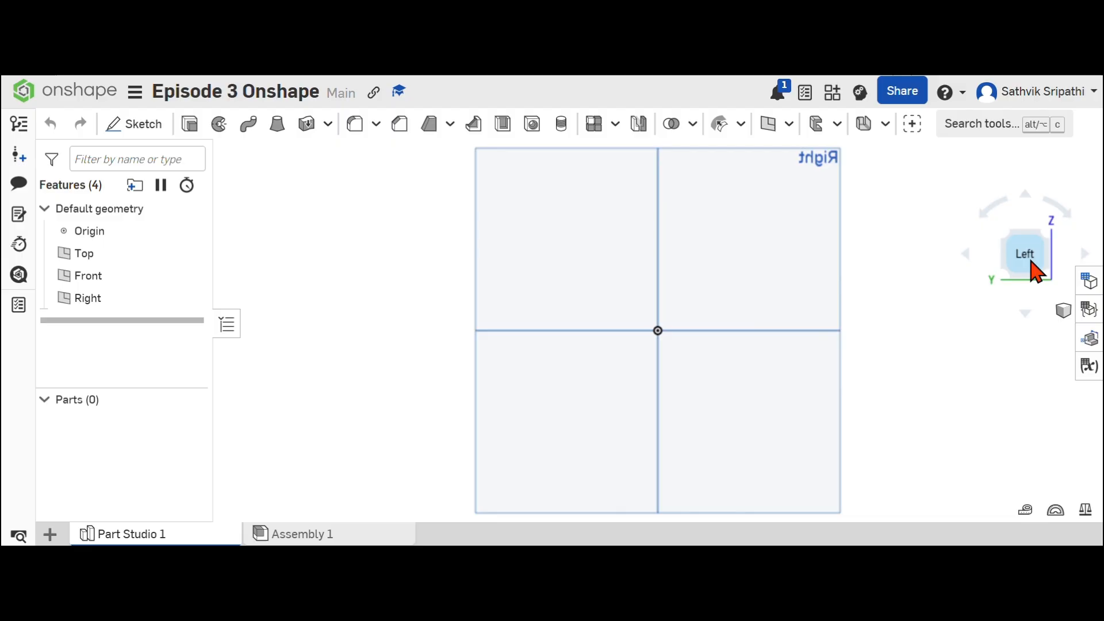
right_drag(814, 244, 764, 276)
click(984, 229)
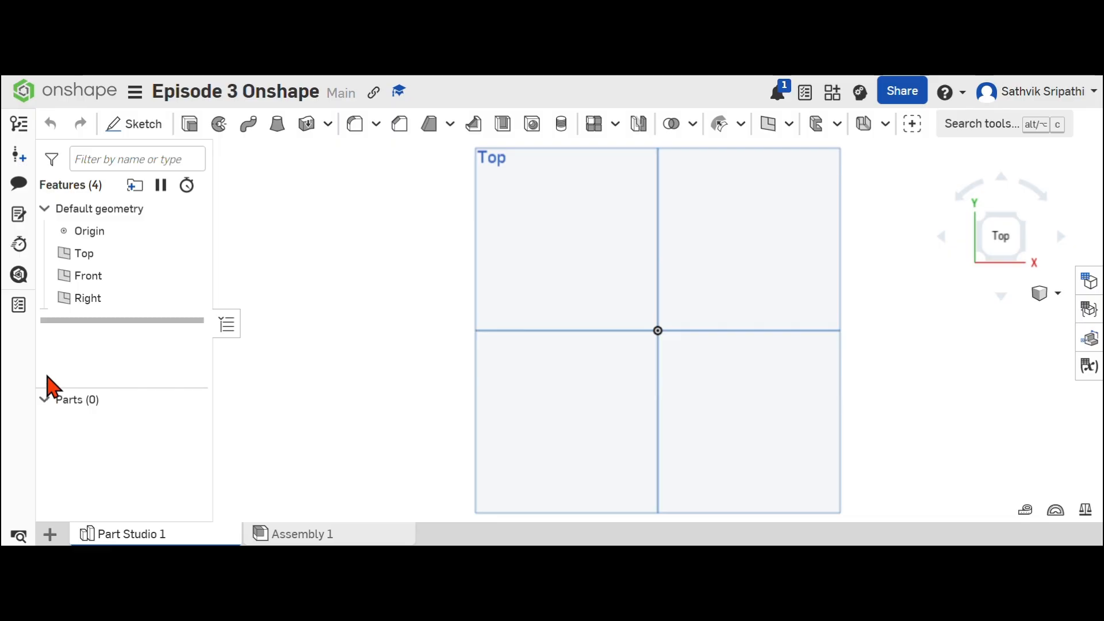
Create a sketch on the Top plane and draw a vertical line about 2.96 in long, offset from the origin toward negative X
click(151, 132)
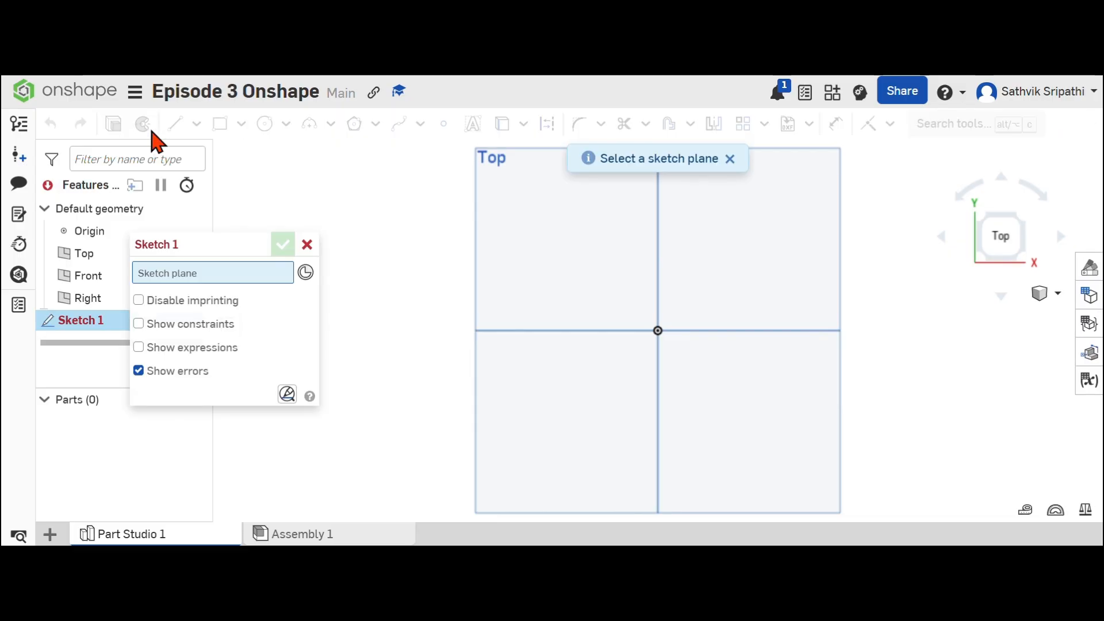
click(522, 221)
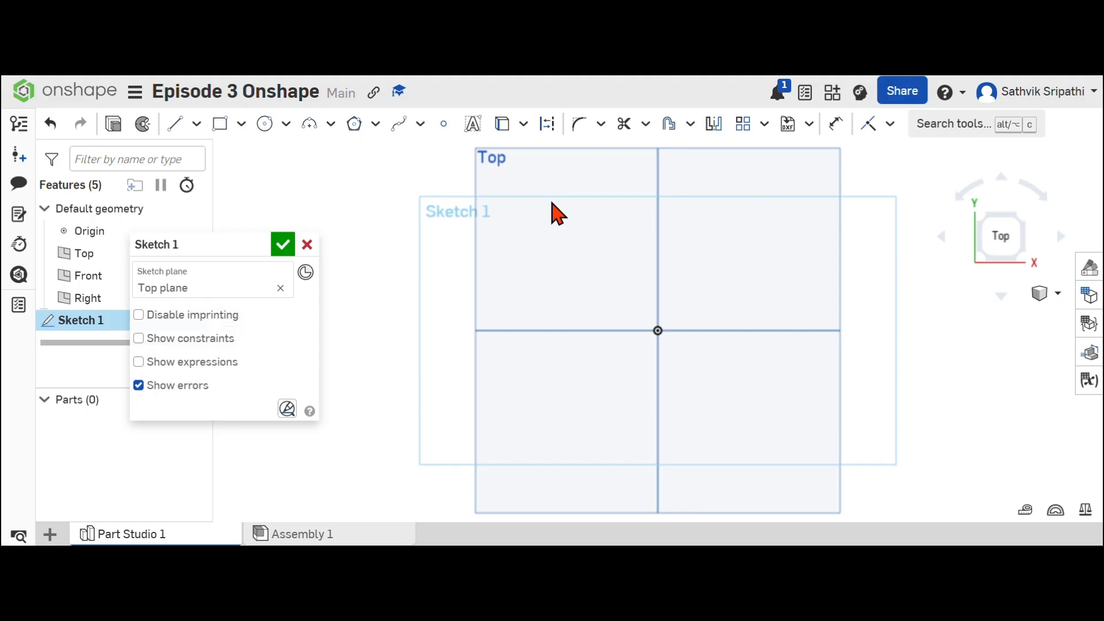
click(185, 140)
click(569, 202)
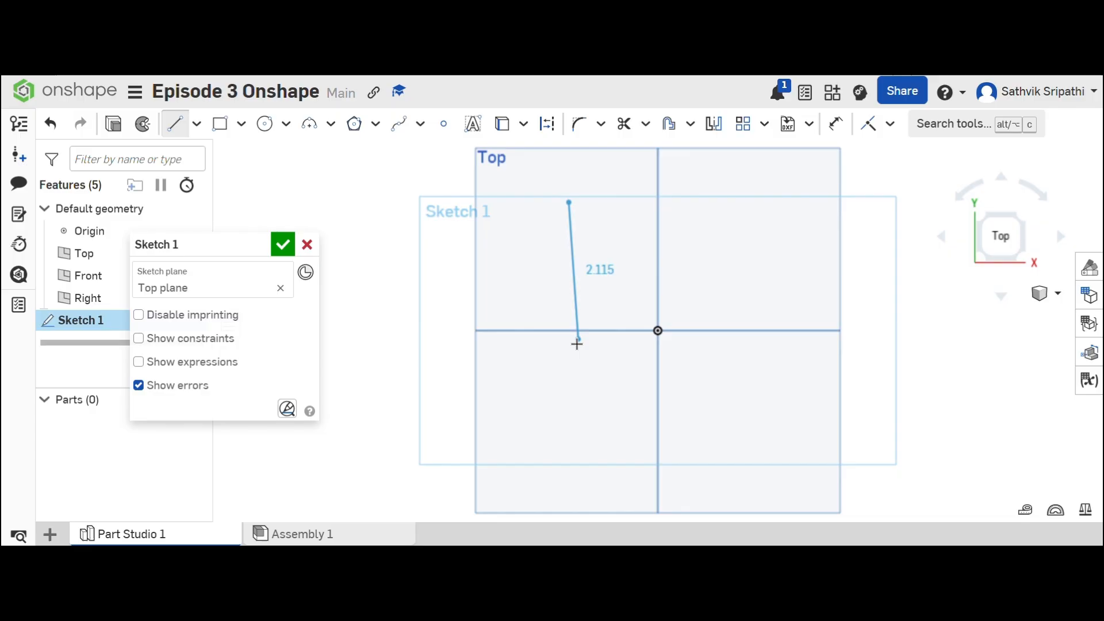
click(569, 382)
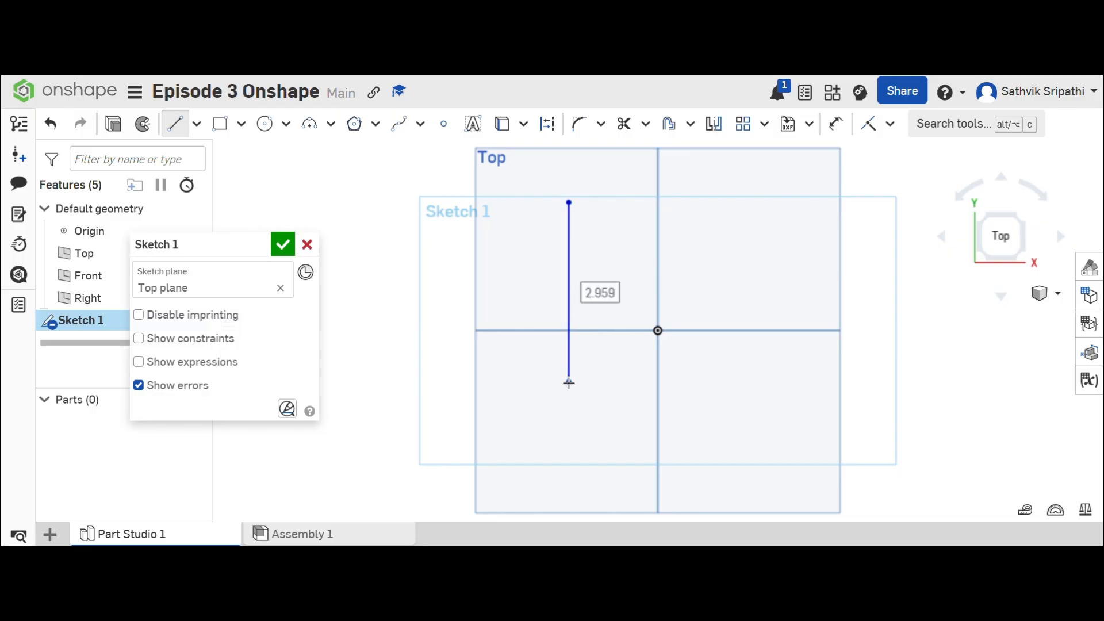
Dimension the vertical line's length at 3 in and change that dimension to 4 in
key(d)
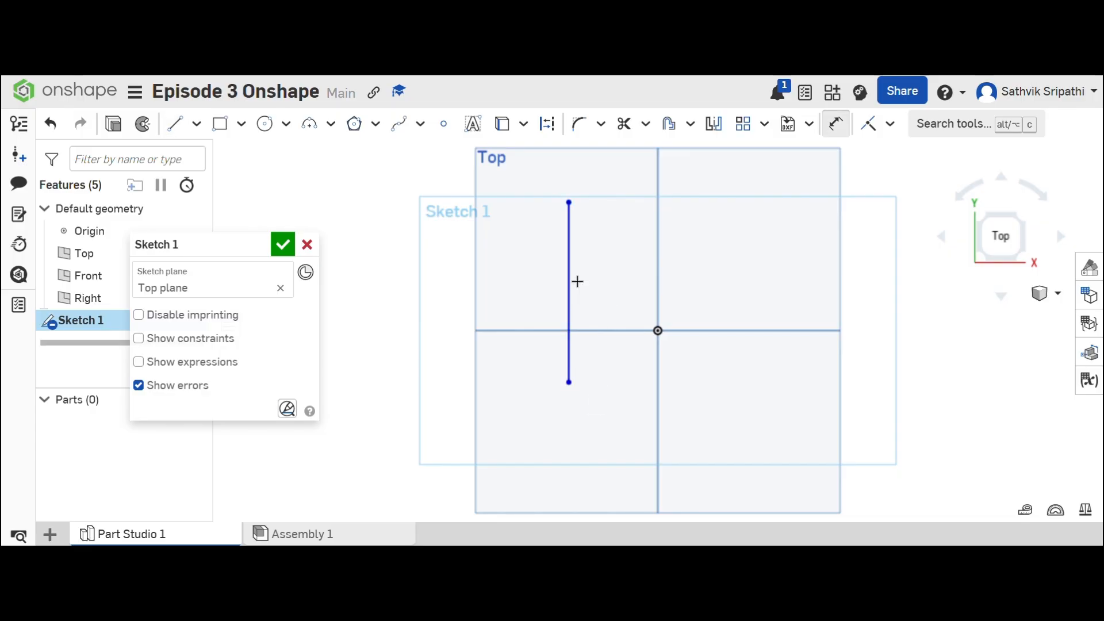
click(569, 281)
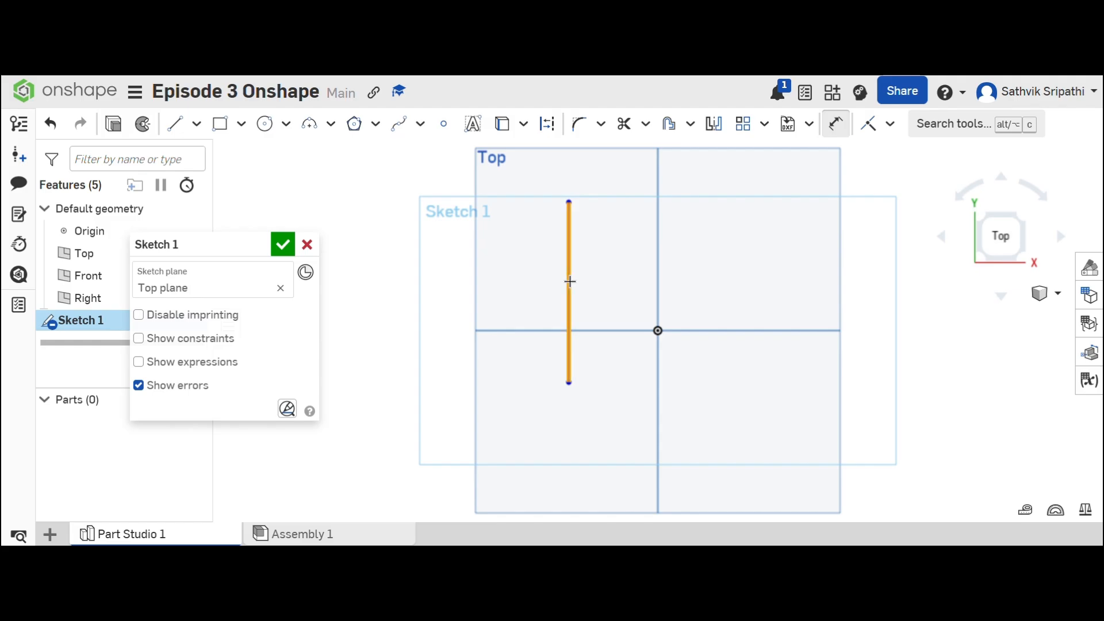
click(506, 290)
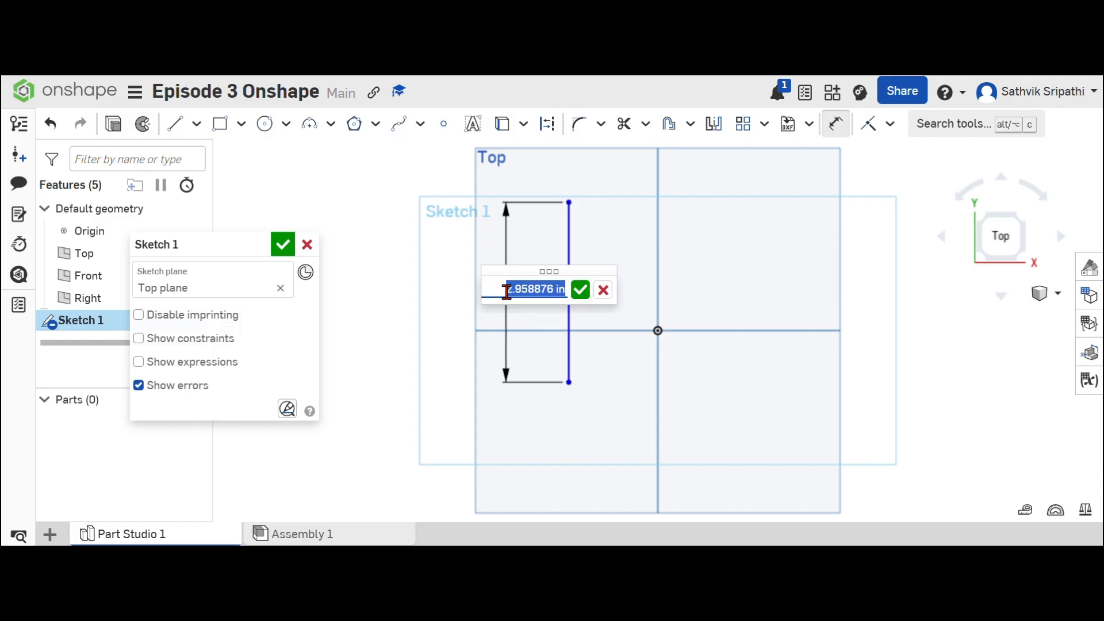
text(3)
key(Return)
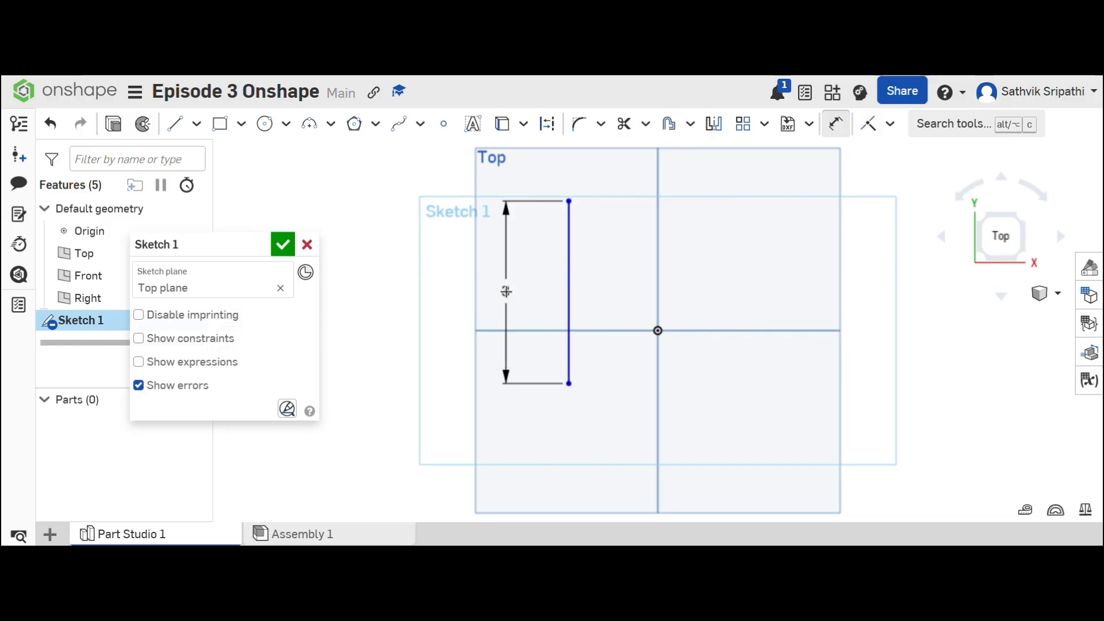
double_click(506, 292)
text(4)
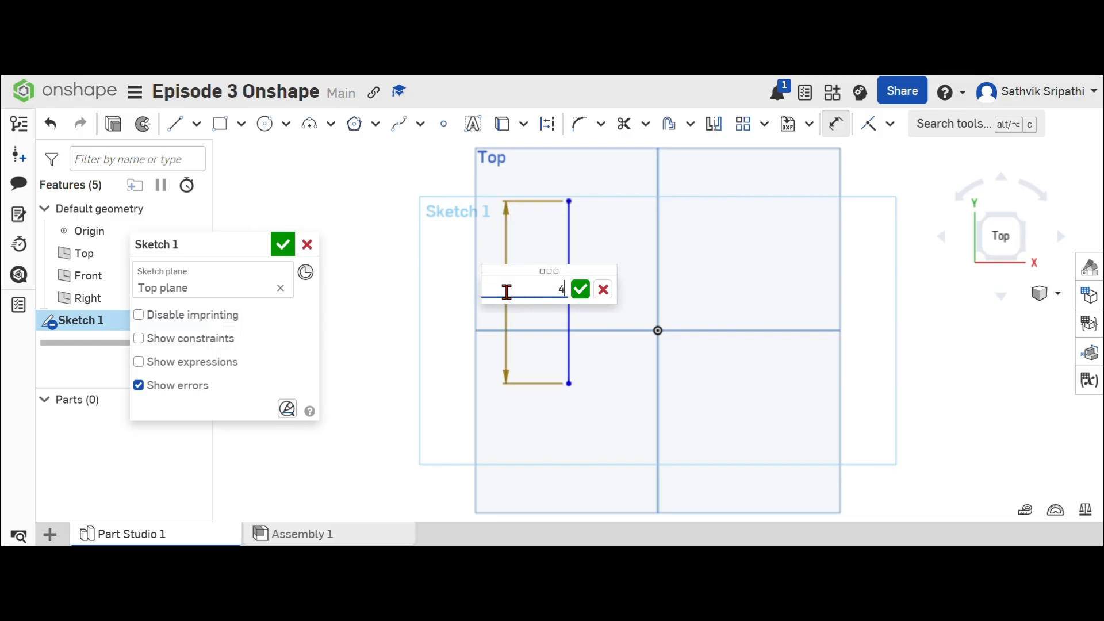
key(Return)
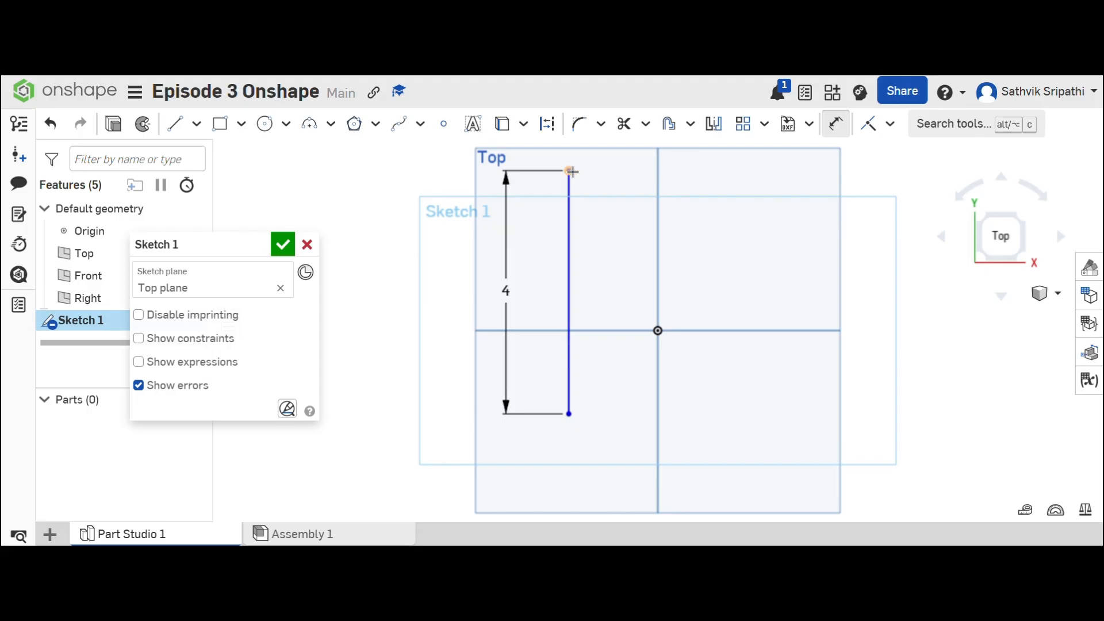
Close the outline with a horizontal line about 2.66 in, a vertical line about 3.8 in and a slightly slanted bottom line, and accept the sketch
click(181, 127)
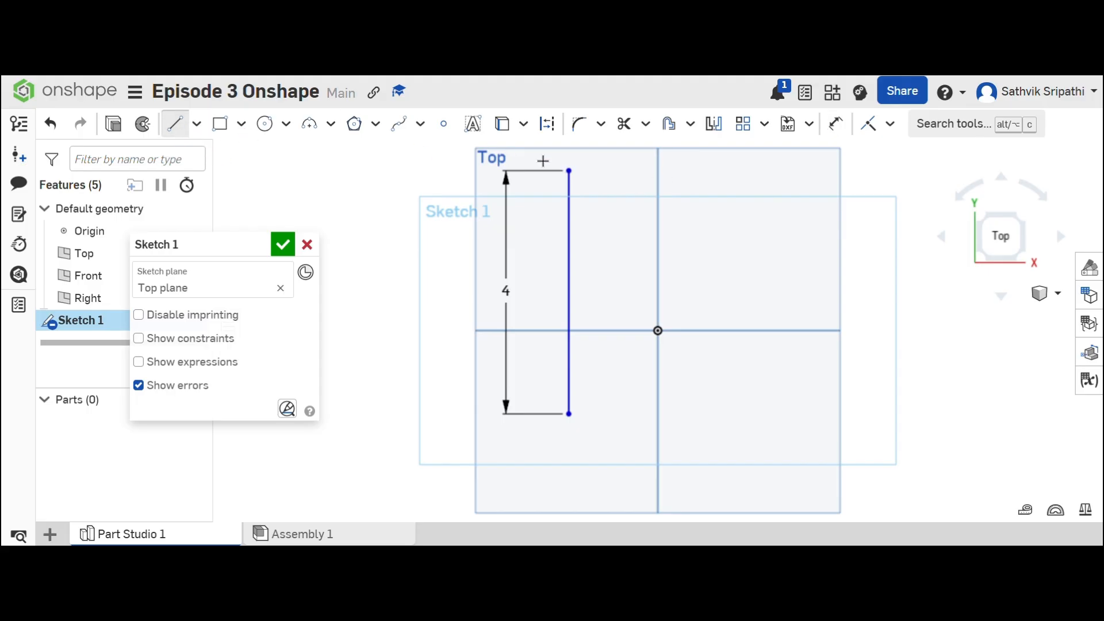
click(569, 171)
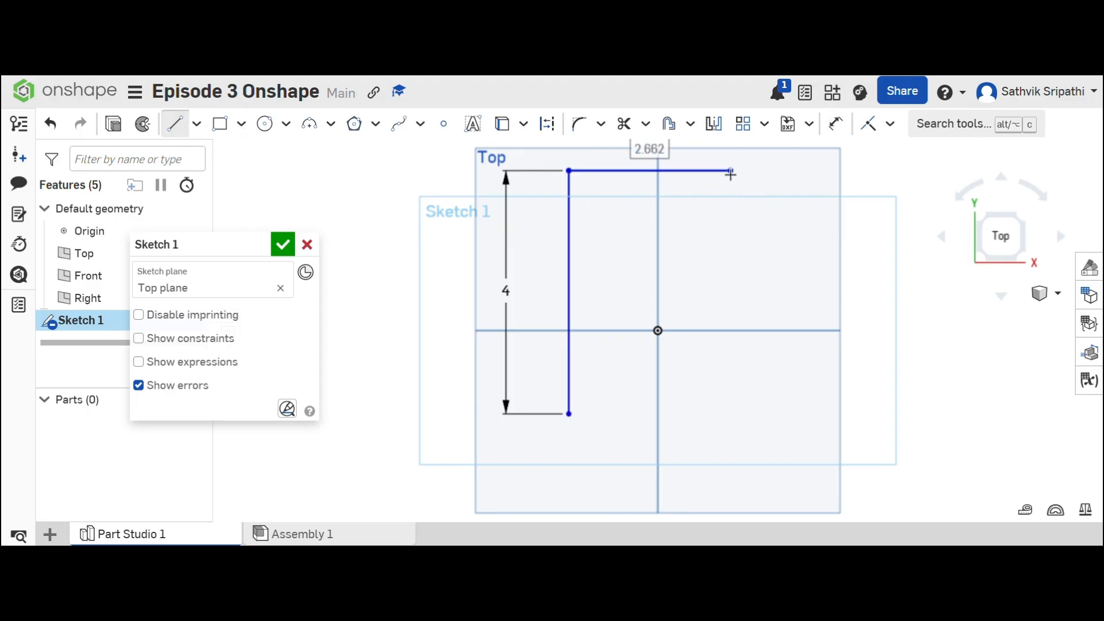
click(731, 171)
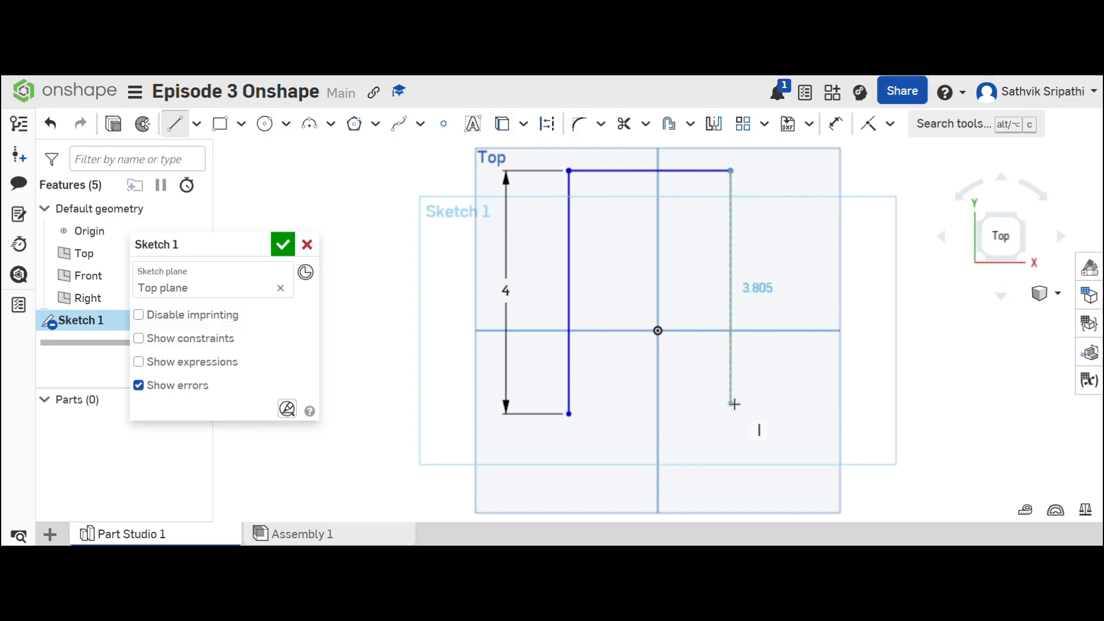
click(731, 401)
click(569, 413)
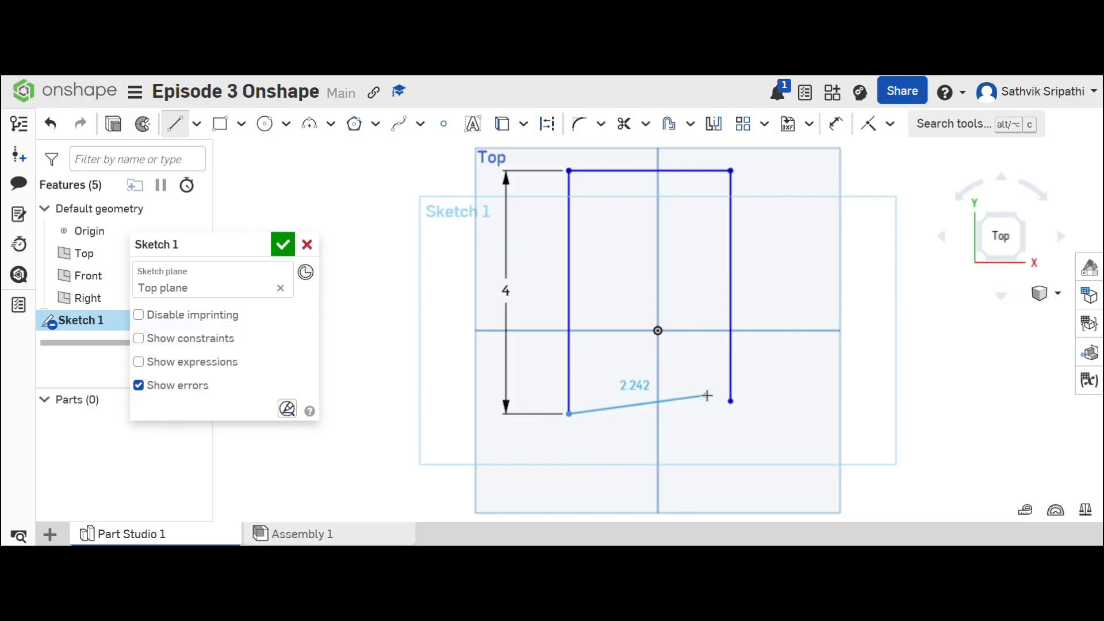
click(730, 401)
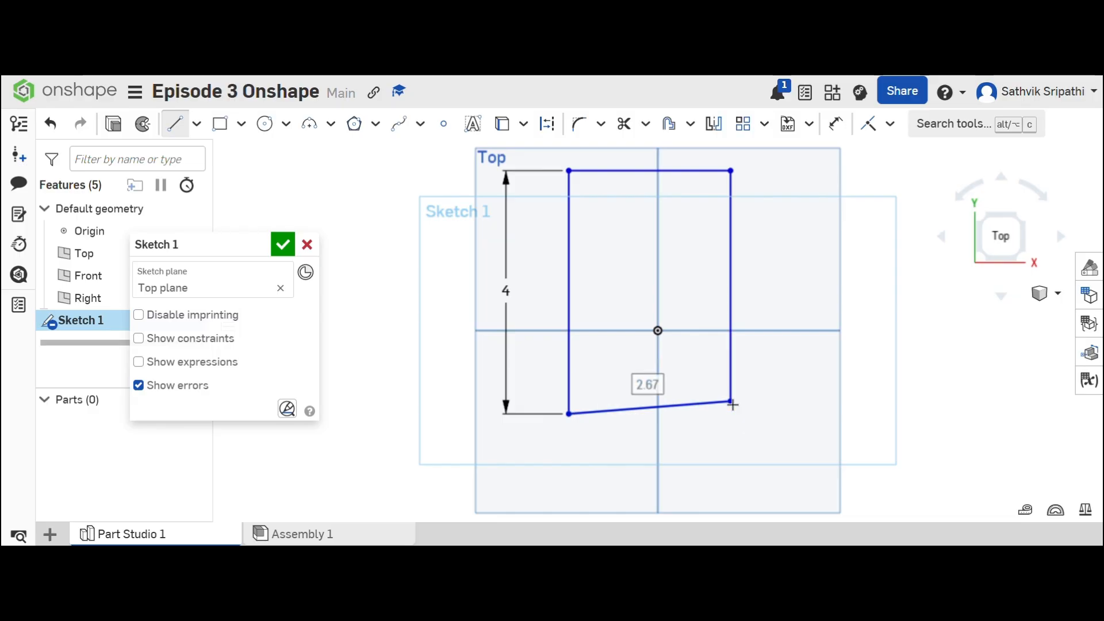
click(283, 245)
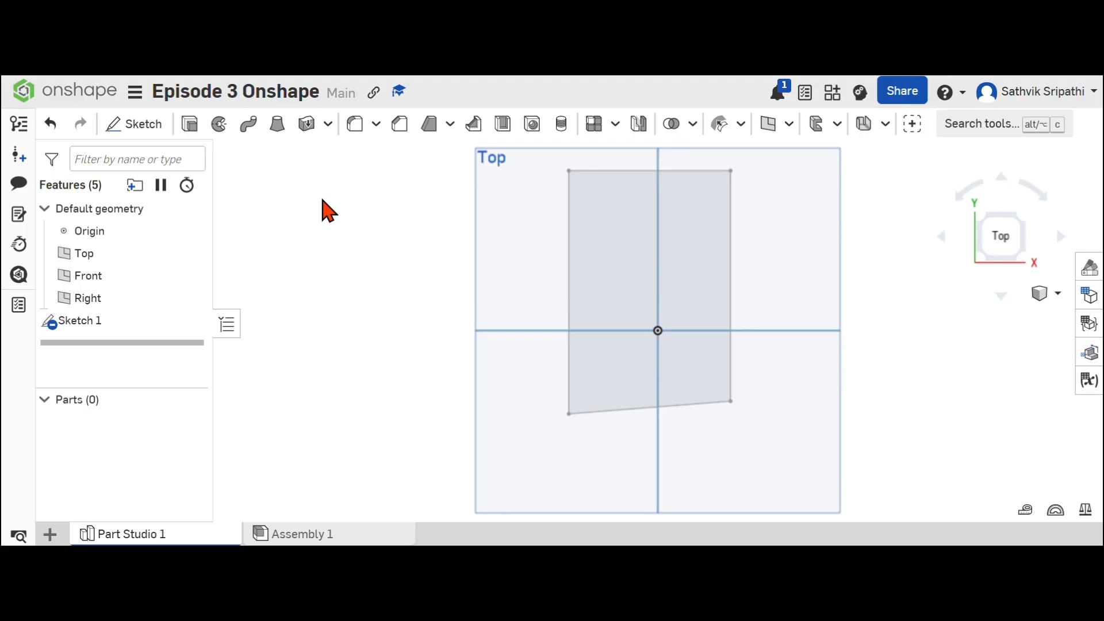
Start a new solid blind extrusion of the sketched outline and pull its depth down to about 0.84 in
click(195, 133)
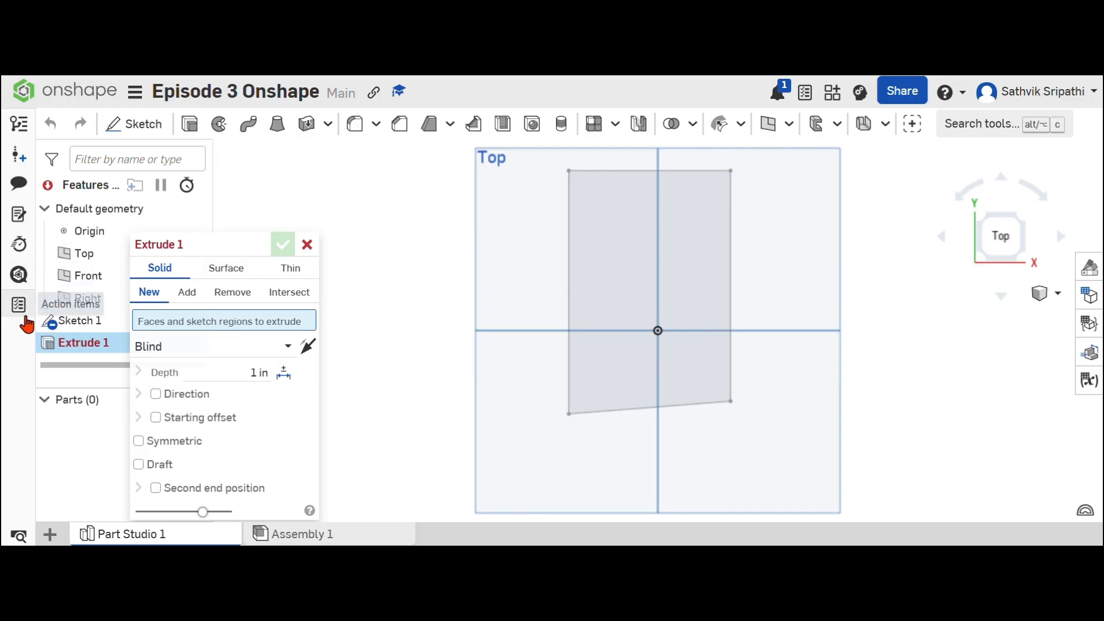
click(84, 331)
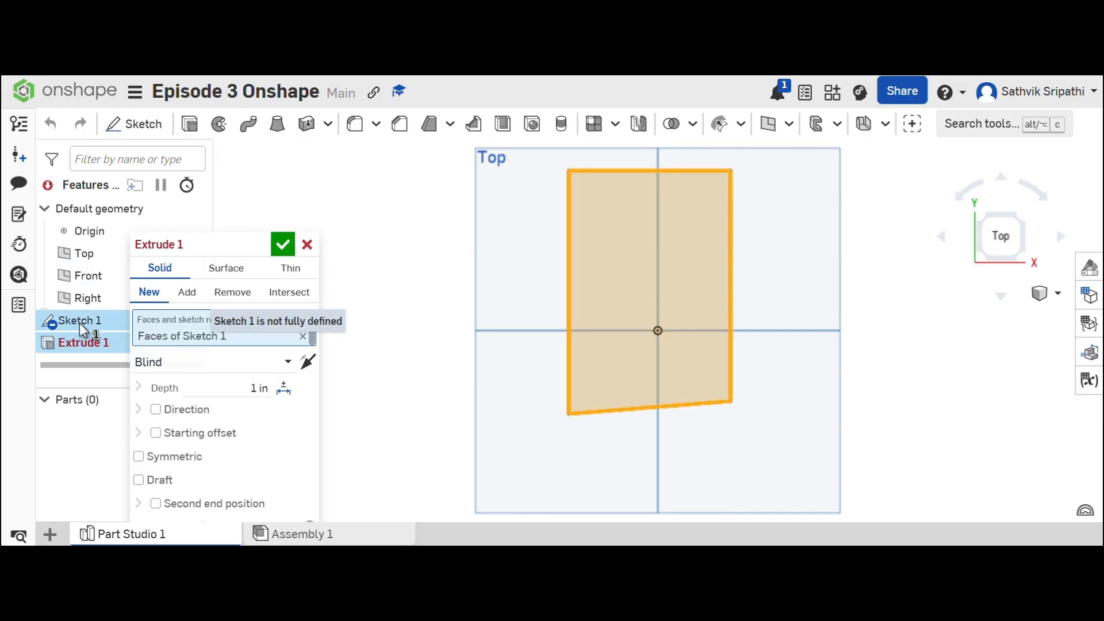
right_drag(434, 368, 498, 319)
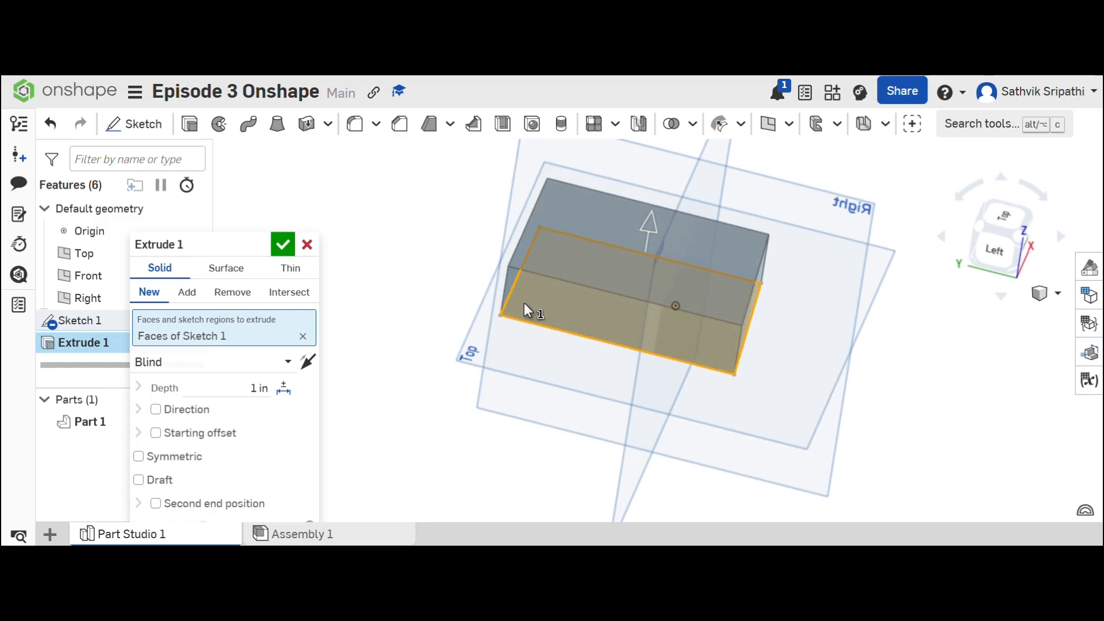
right_drag(667, 229, 683, 205)
mouse_move(683, 206)
mouse_down()
mouse_move(676, 243)
mouse_move(682, 221)
mouse_up()
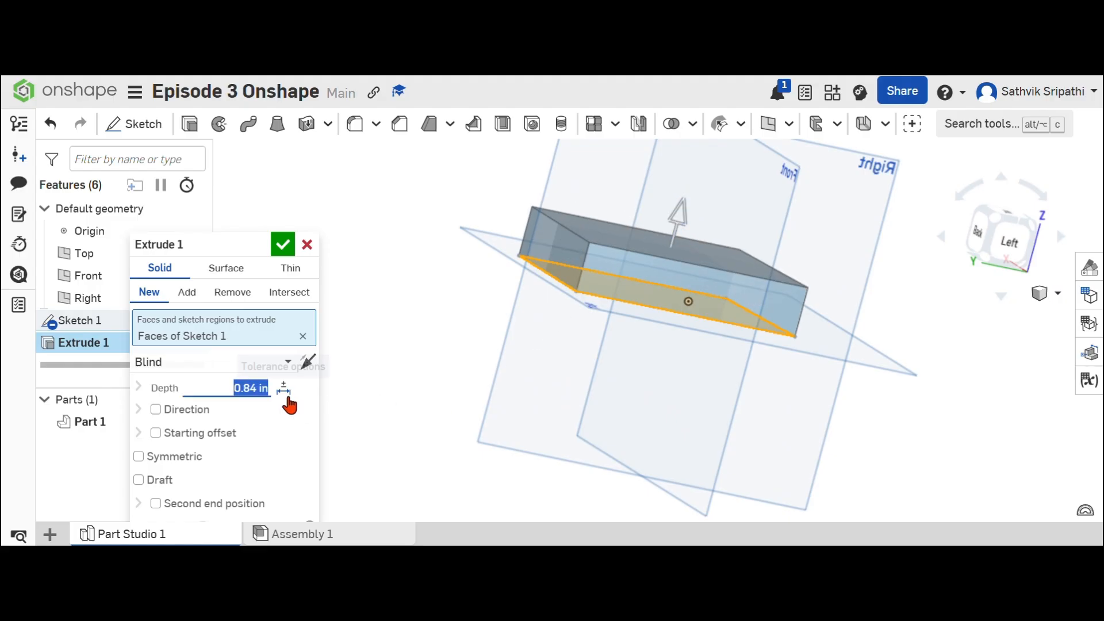
Set the extrusion depth to 1 in and accept the extrusion
click(251, 389)
double_click(252, 389)
key(BackSpace)
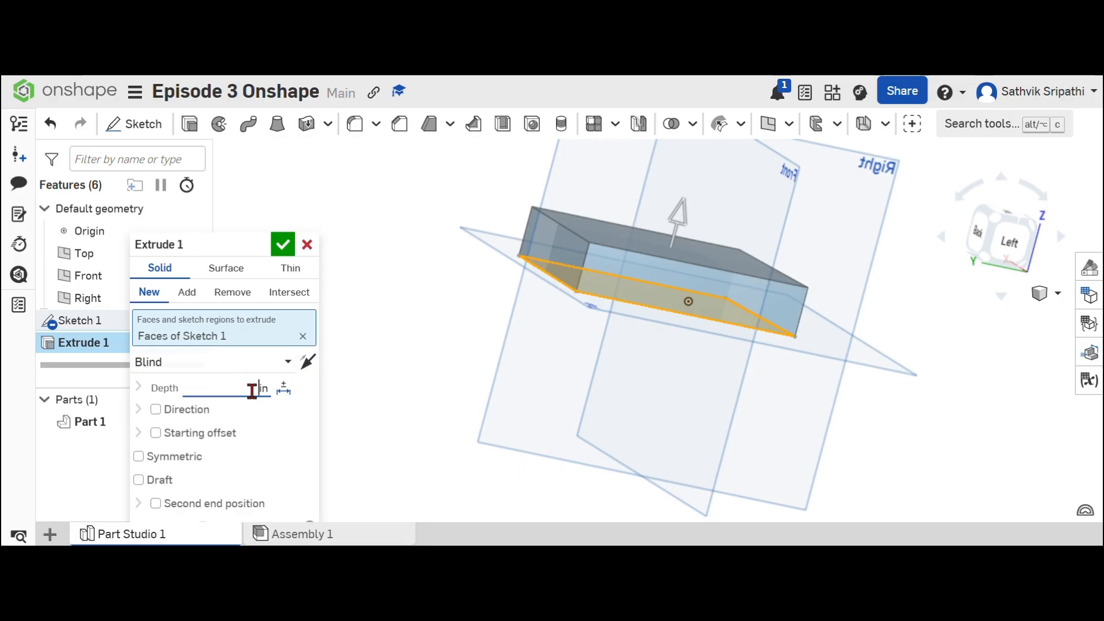
text(1)
key(Return)
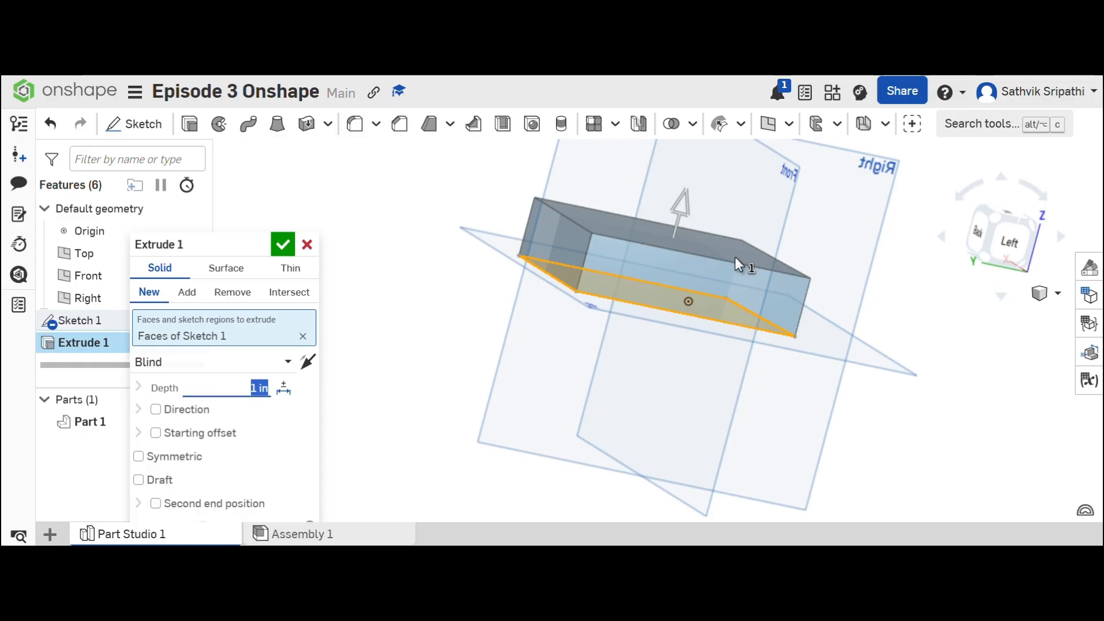
click(275, 254)
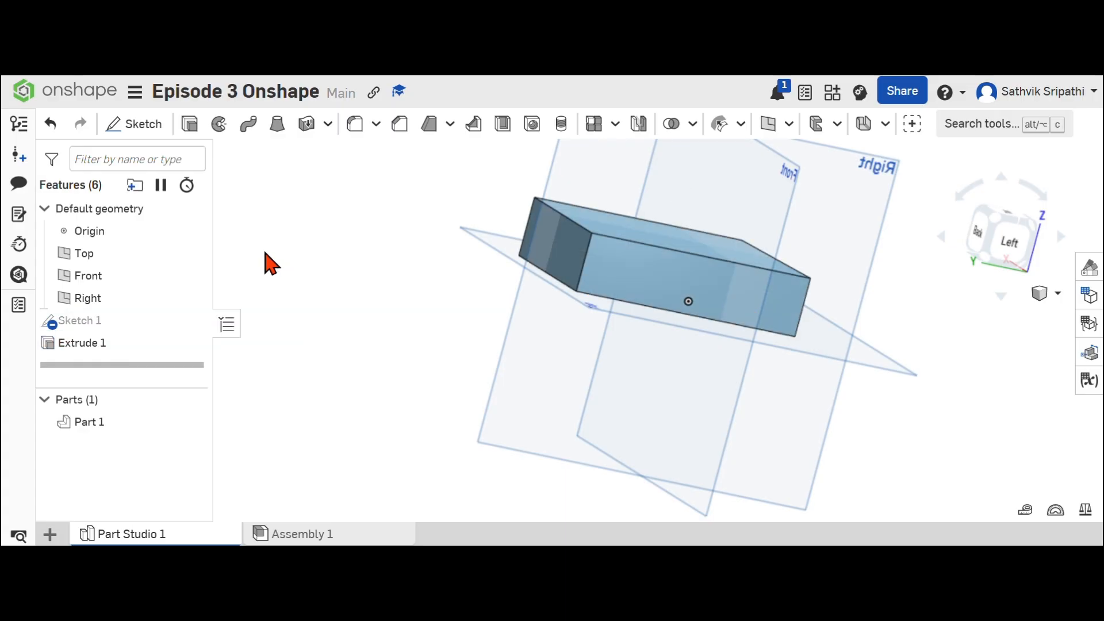
Rename the extruded profile's sketch in the feature list as Rectangle
right_click(90, 323)
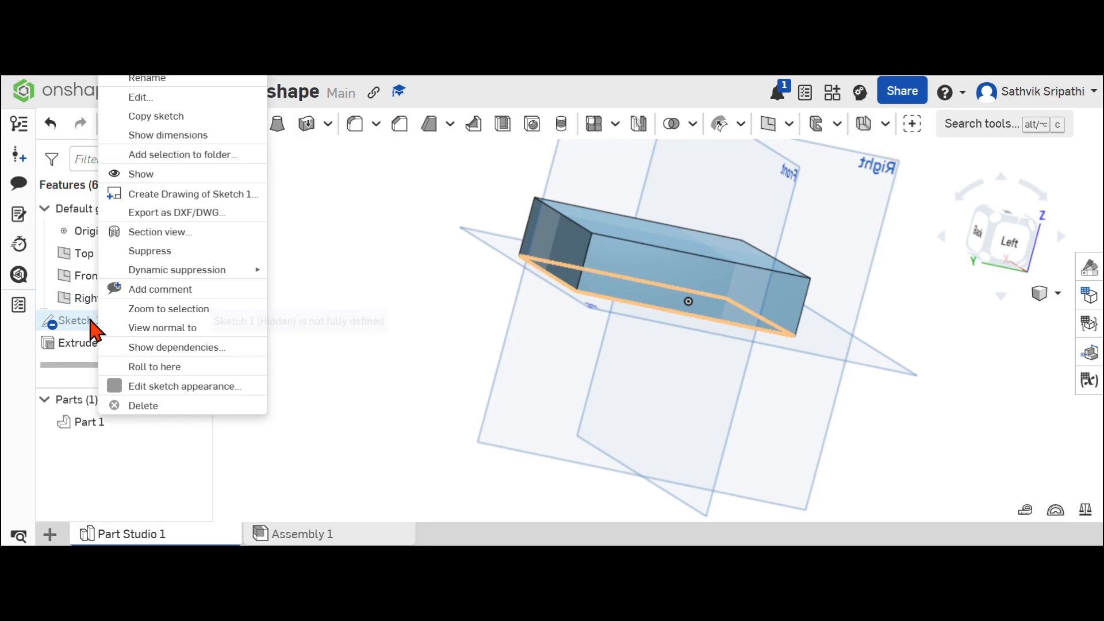
click(147, 79)
key(BackSpace)
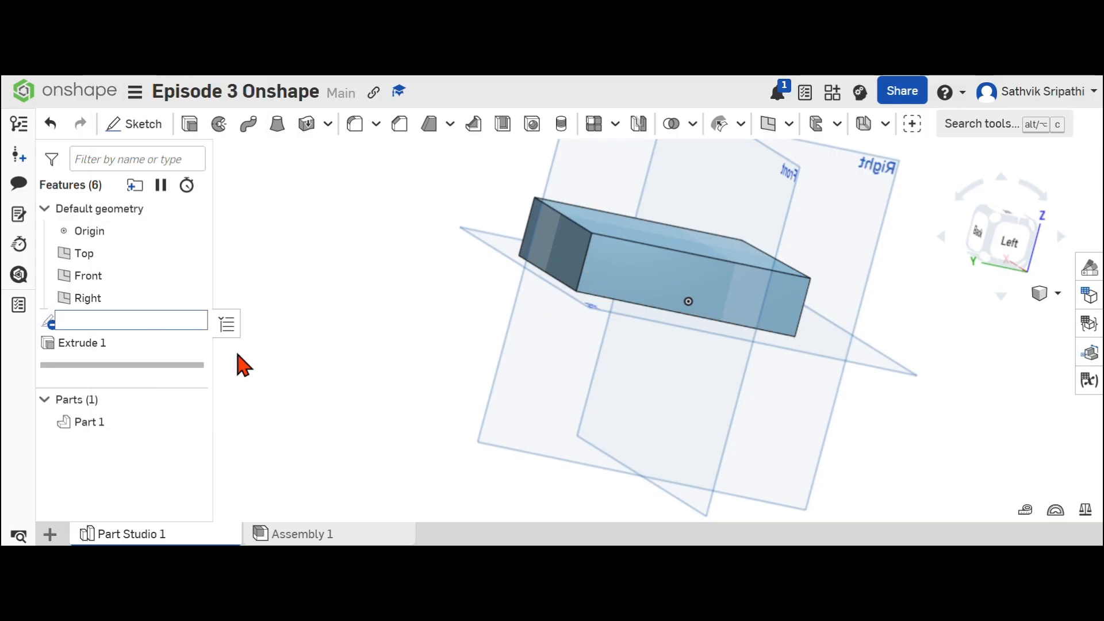
text(Rectangle)
key(Return)
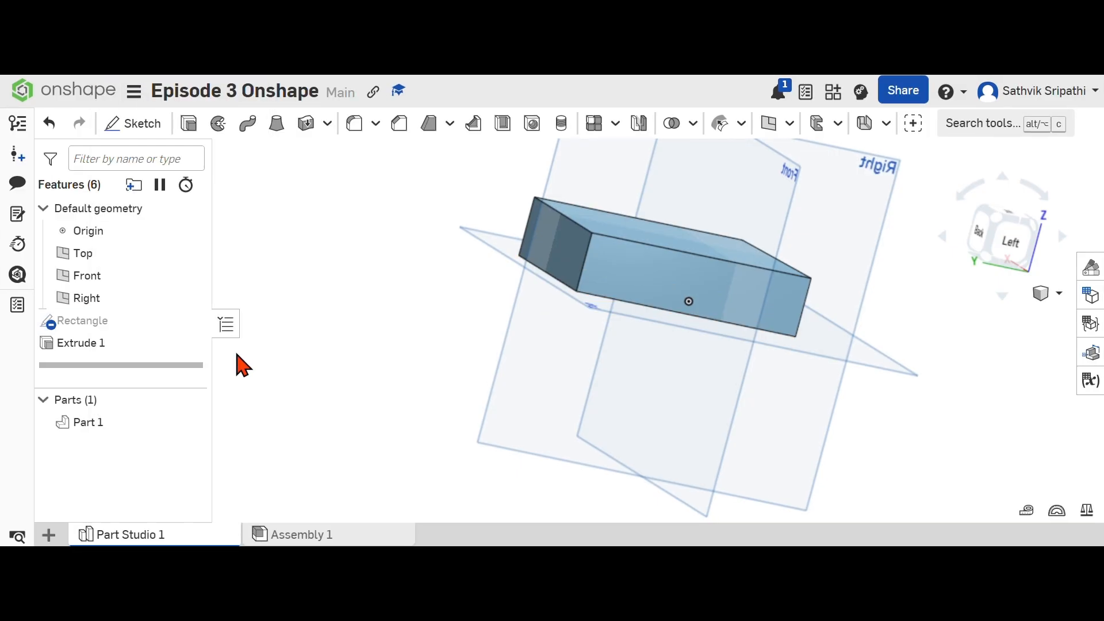